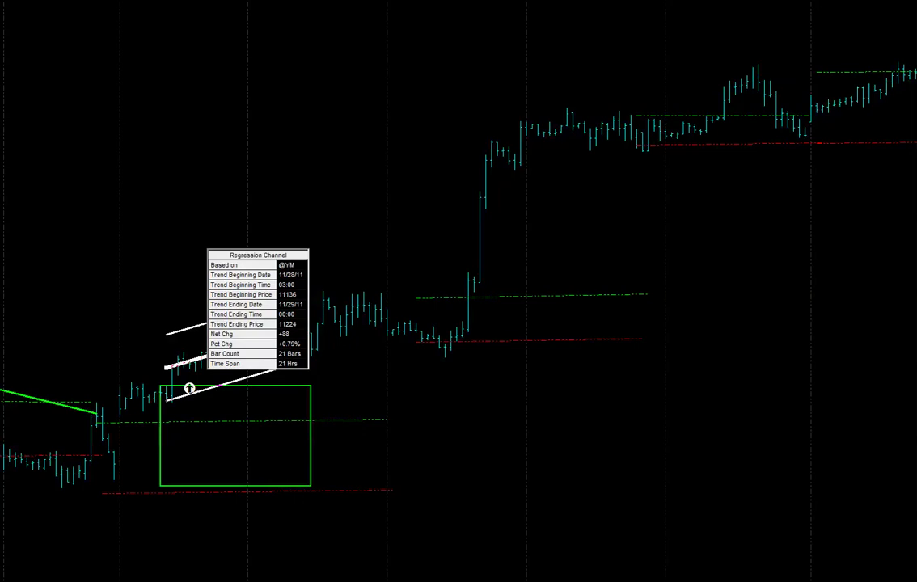
# Move the 21-bar regression channel back onto the bars around the session break where the first green level begins
pyautogui.moveTo(81, 452); pyautogui.dragTo(520, 139)
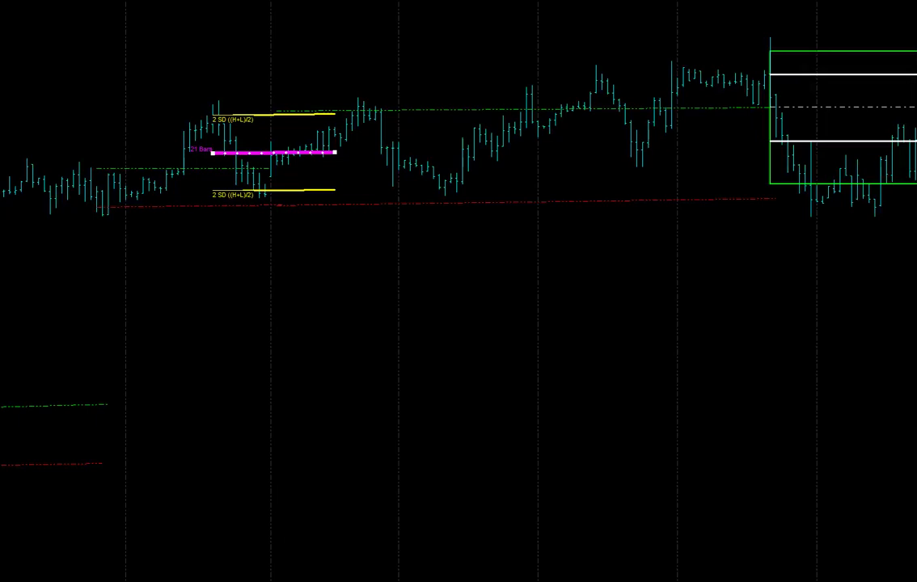
pyautogui.moveTo(273, 152); pyautogui.dragTo(91, 192)
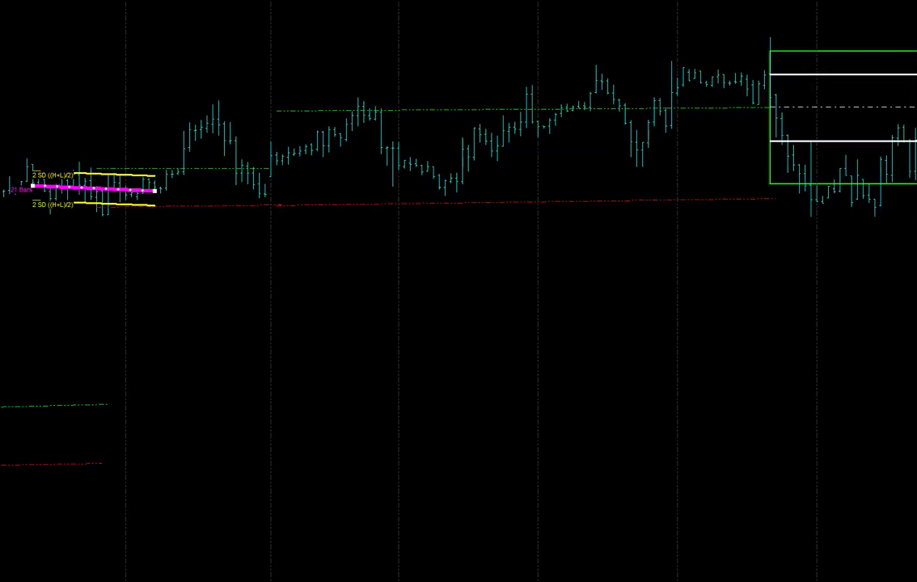
# Place a green up arrow and a red down arrow among the price bars, with a vertical line where the extended green level starts
pyautogui.click(217, 180)
pyautogui.click(341, 194)
pyautogui.moveTo(245, 388); pyautogui.dragTo(277, 579)
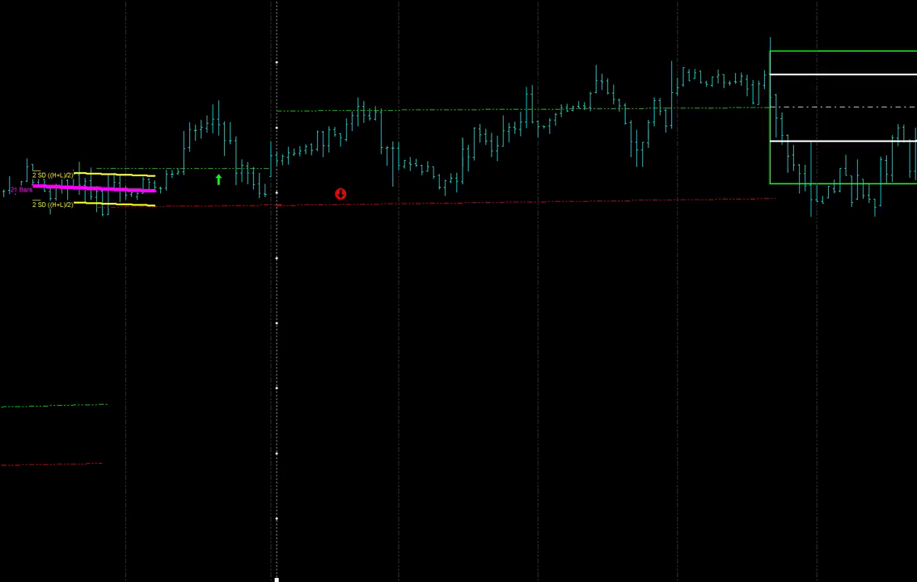
pyautogui.rightClick(277, 88)
pyautogui.moveTo(304, 112)
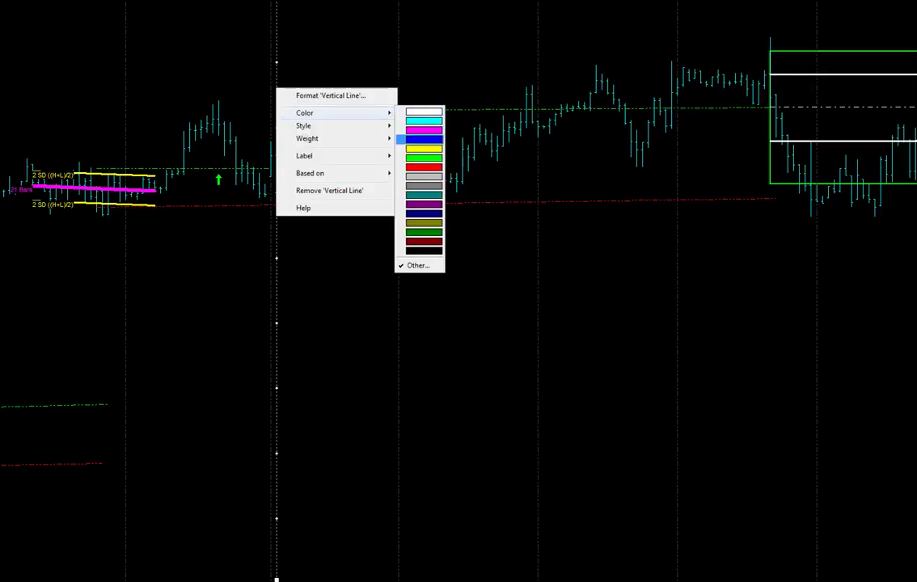
pyautogui.press('Escape')
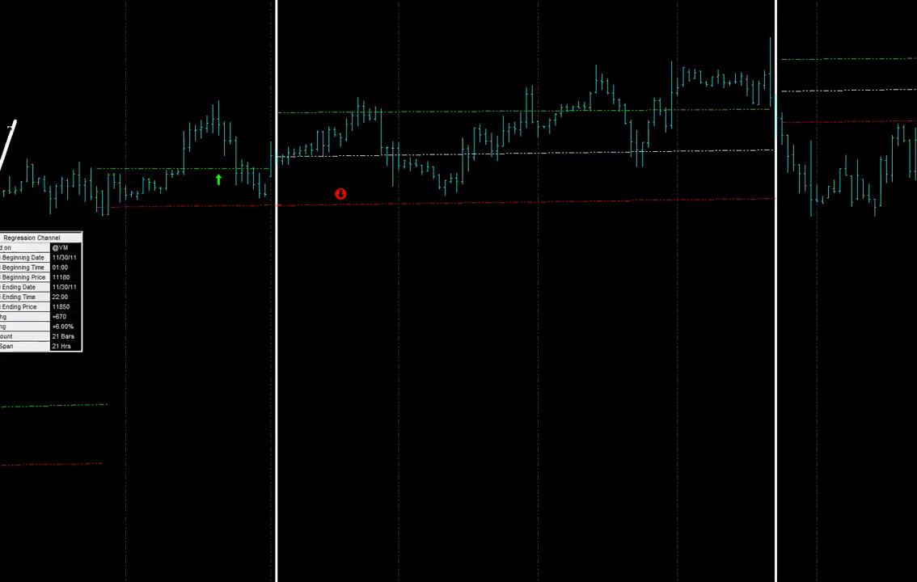
# Move the 21-bar regression channel so that it ends at the first thick white vertical line
pyautogui.moveTo(63, 165); pyautogui.dragTo(103, 188)
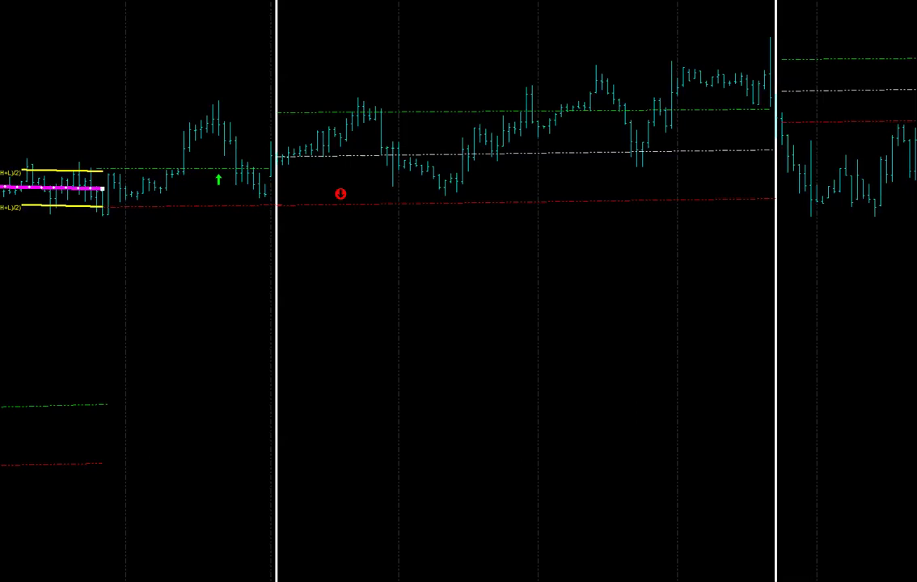
pyautogui.moveTo(102, 188)
pyautogui.mouseDown()
pyautogui.moveTo(94, 174)
pyautogui.moveTo(115, 190)
pyautogui.moveTo(107, 194)
pyautogui.moveTo(115, 189)
pyautogui.mouseUp()
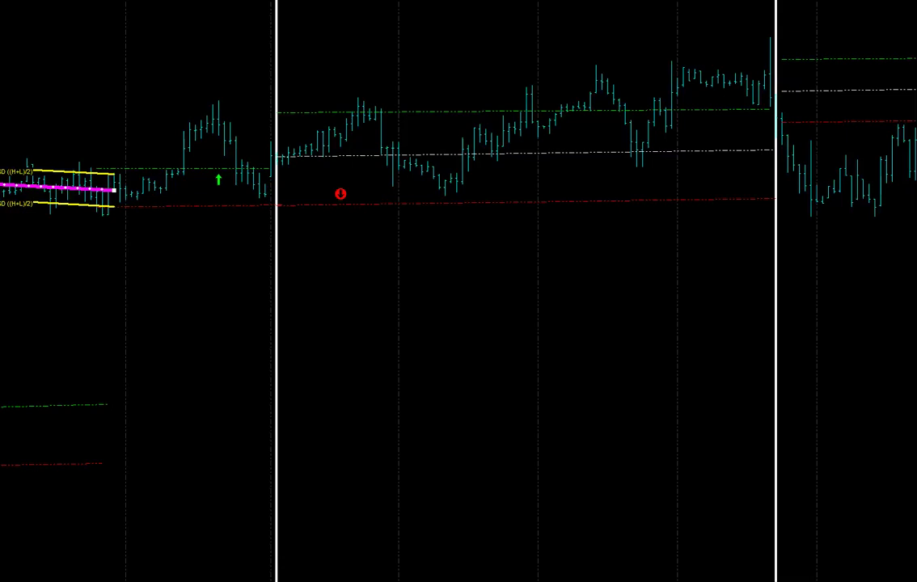
pyautogui.moveTo(115, 189); pyautogui.dragTo(276, 157)
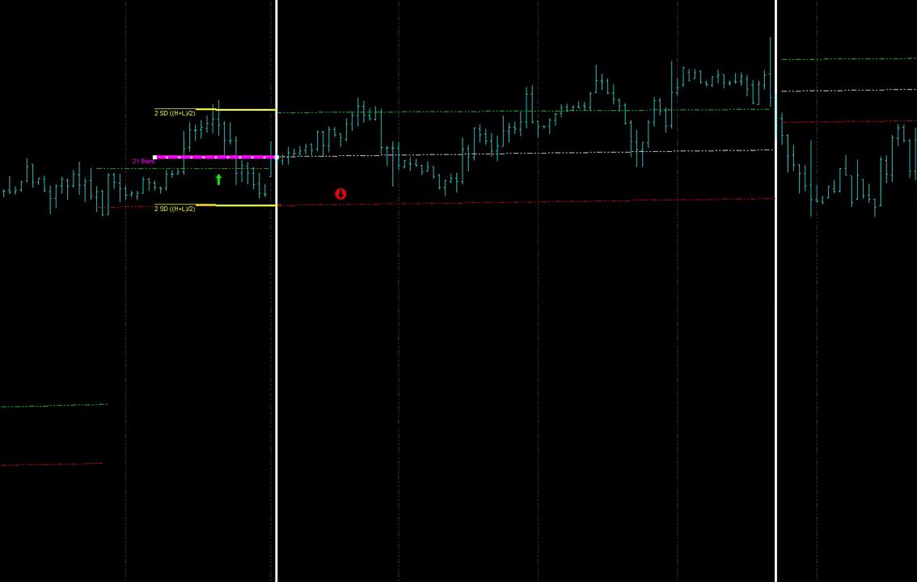
# Trace the green, white and red levels between the two vertical lines in red pen, and clear the markings
pyautogui.moveTo(277, 113); pyautogui.dragTo(754, 105)
pyautogui.moveTo(279, 205); pyautogui.dragTo(793, 201)
pyautogui.moveTo(279, 157); pyautogui.dragTo(777, 149)
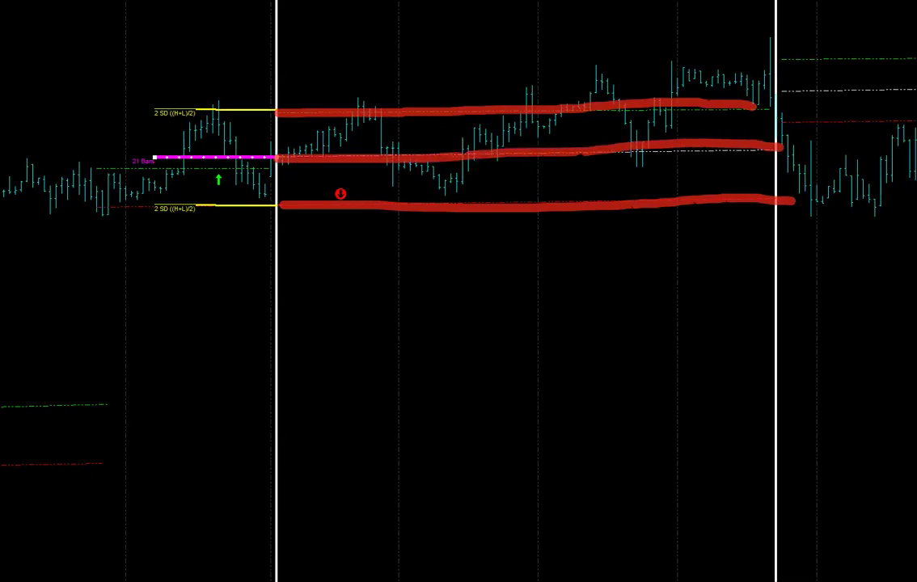
pyautogui.press('e')
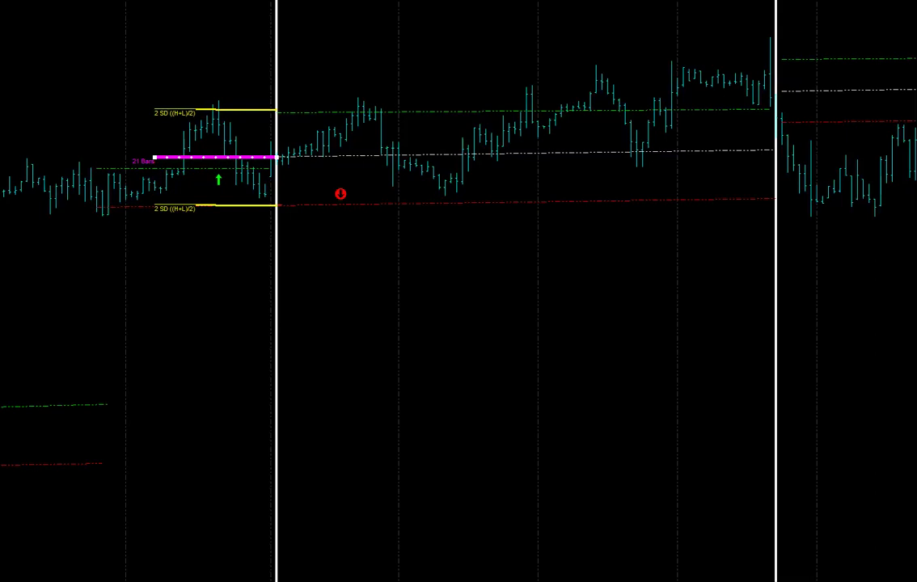
# Move the regression channel just past the first vertical line and mark its lines against the extended levels in red pen
pyautogui.moveTo(215, 157); pyautogui.dragTo(352, 154)
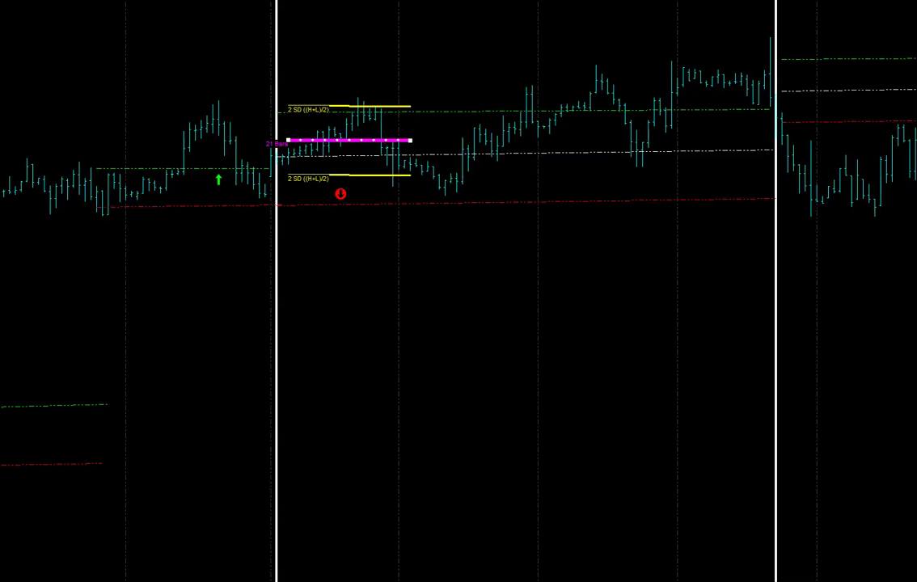
pyautogui.moveTo(364, 139); pyautogui.dragTo(481, 138)
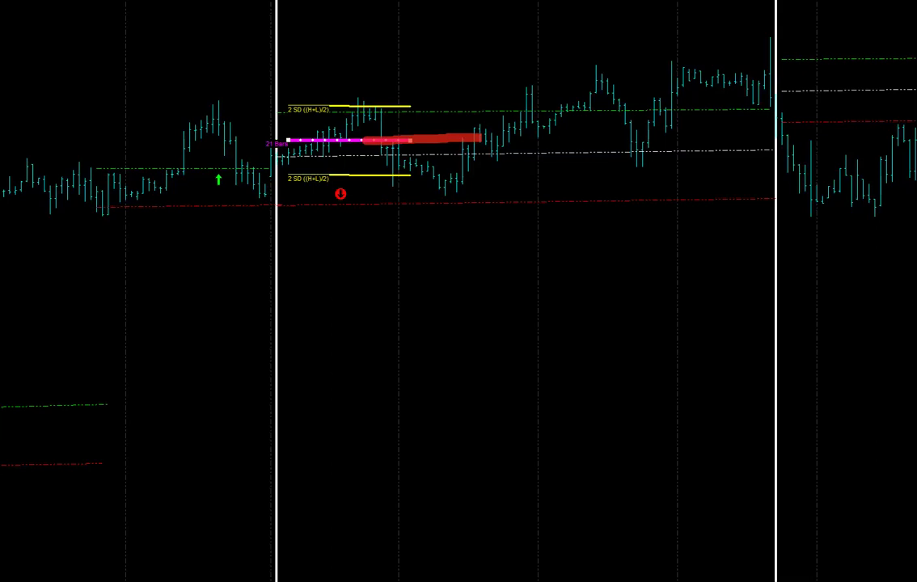
pyautogui.moveTo(414, 153); pyautogui.dragTo(461, 154)
pyautogui.moveTo(388, 109); pyautogui.dragTo(405, 109)
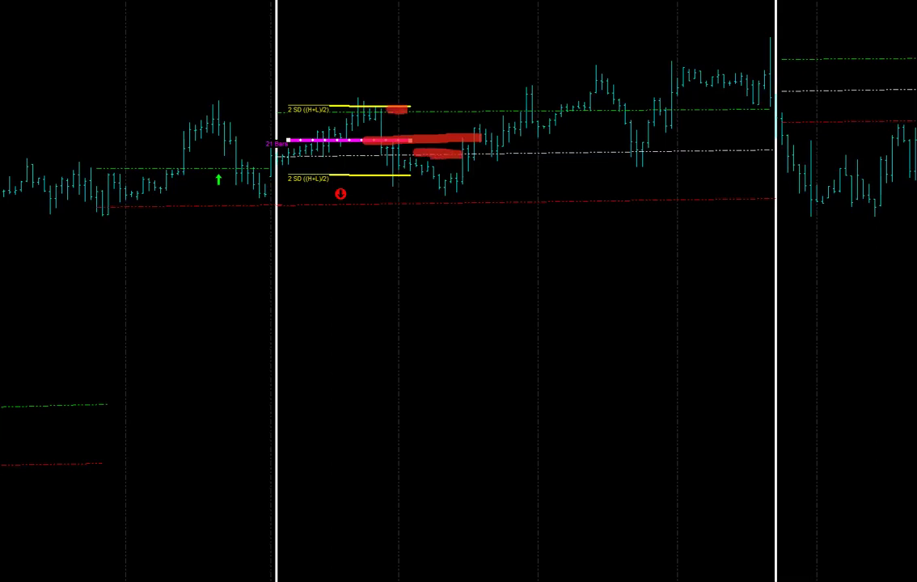
pyautogui.moveTo(386, 175); pyautogui.dragTo(407, 174)
pyautogui.moveTo(375, 204); pyautogui.dragTo(412, 204)
pyautogui.press('e')
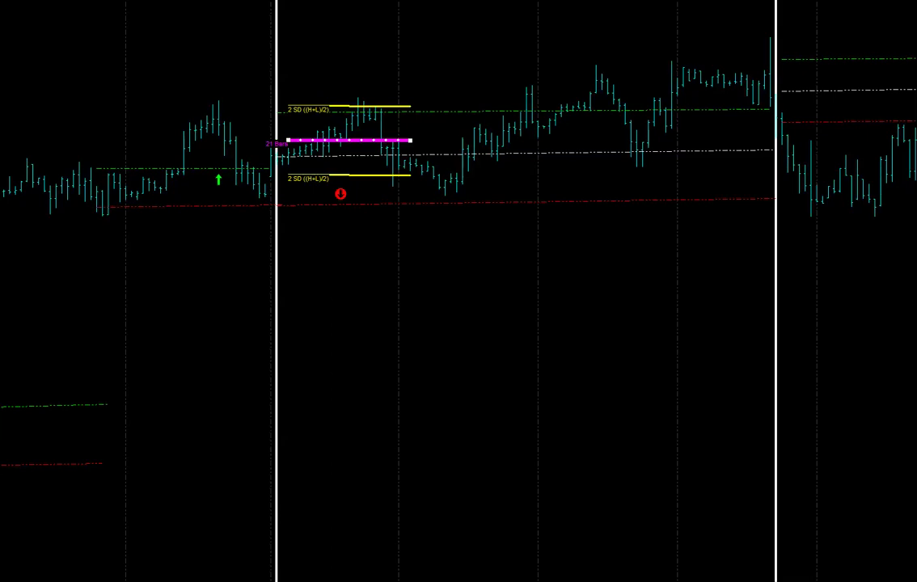
pyautogui.press('Escape')
# Move the green up arrow to the channel's lower yellow line at the session break after the first vertical line
pyautogui.doubleClick(218, 179)
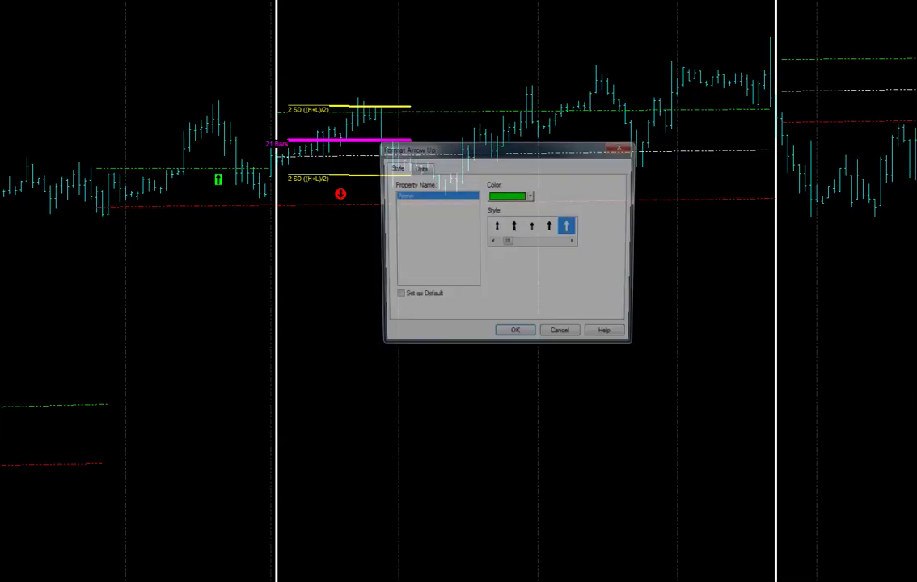
pyautogui.press('Return')
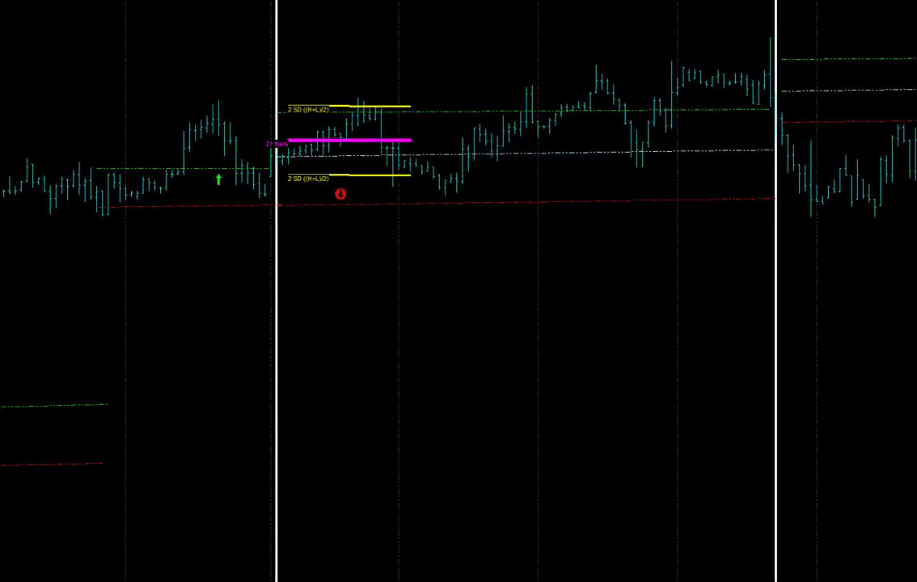
pyautogui.moveTo(218, 179); pyautogui.dragTo(398, 211)
pyautogui.moveTo(398, 211); pyautogui.dragTo(397, 179)
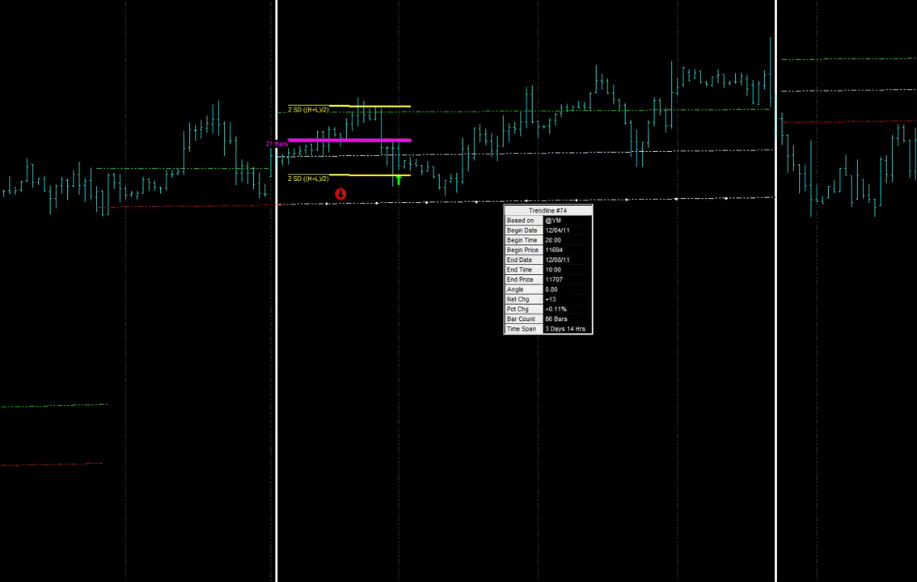
# Place the red and green arrows at the upper and lower levels, and move the regression channel to end at the second vertical line
pyautogui.moveTo(332, 138); pyautogui.dragTo(514, 111)
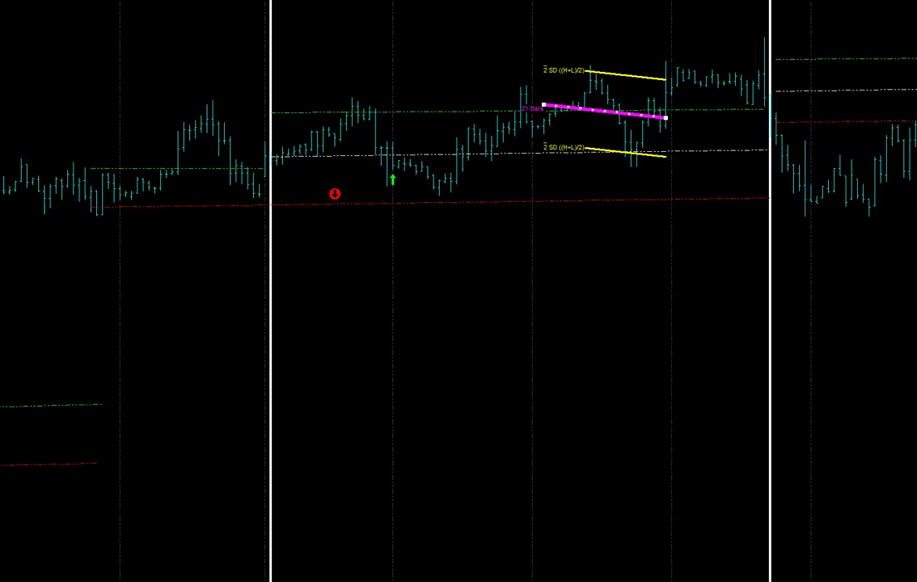
pyautogui.moveTo(393, 180); pyautogui.dragTo(393, 209)
pyautogui.moveTo(335, 194); pyautogui.dragTo(399, 105)
pyautogui.moveTo(591, 111); pyautogui.dragTo(701, 100)
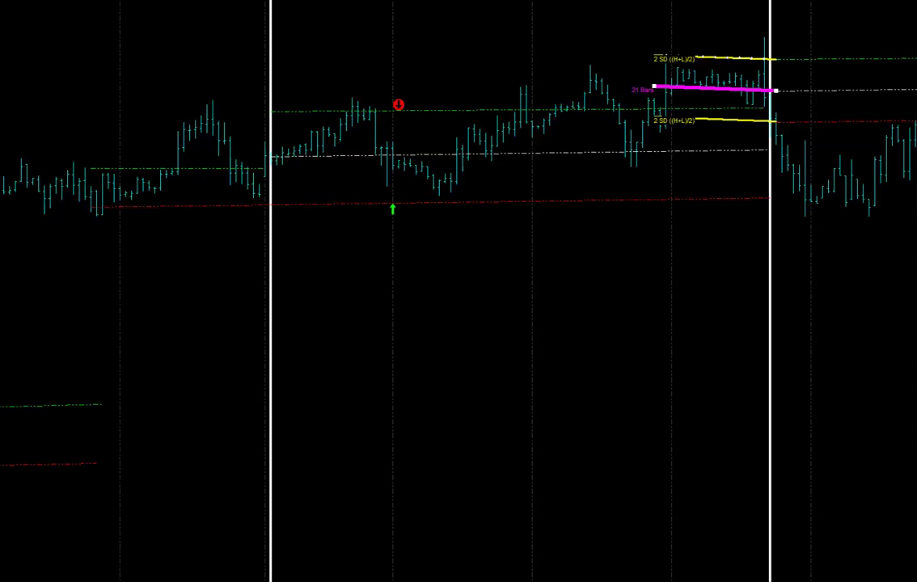
# Mark the three levels projected beyond the second vertical line in red pen, and clear the markings
pyautogui.click(470, 262)
pyautogui.moveTo(773, 60); pyautogui.dragTo(893, 62)
pyautogui.moveTo(774, 90); pyautogui.dragTo(868, 90)
pyautogui.moveTo(769, 124); pyautogui.dragTo(876, 126)
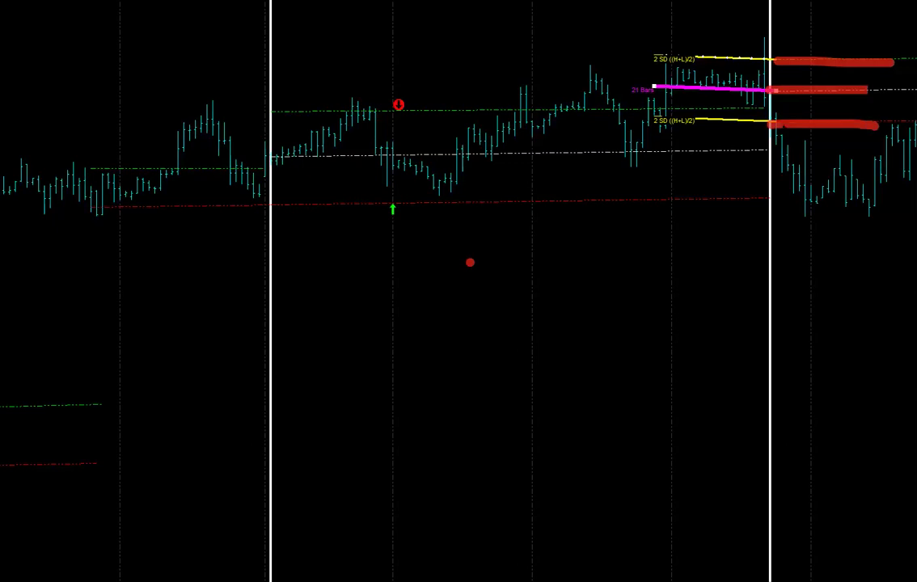
pyautogui.press('Escape')
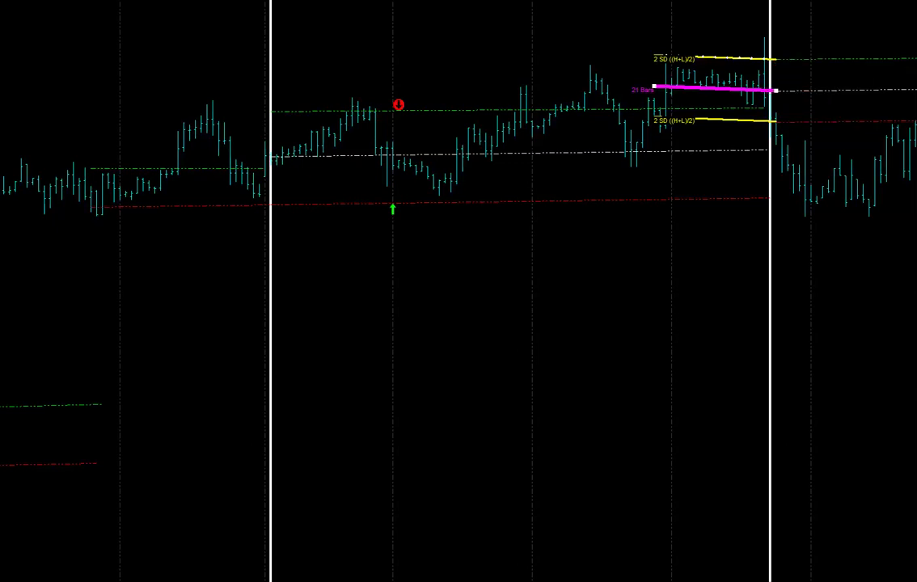
# Highlight the new levels, the channel midline and the previous green level, circle the bars around the first vertical line, and clear the markings
pyautogui.moveTo(775, 58); pyautogui.dragTo(874, 58)
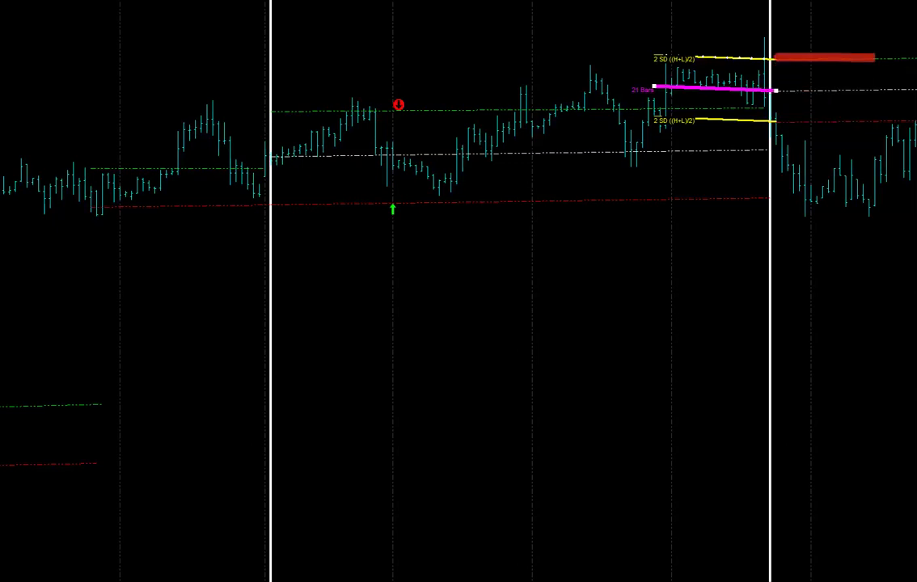
pyautogui.moveTo(776, 91); pyautogui.dragTo(883, 94)
pyautogui.moveTo(775, 121); pyautogui.dragTo(876, 121)
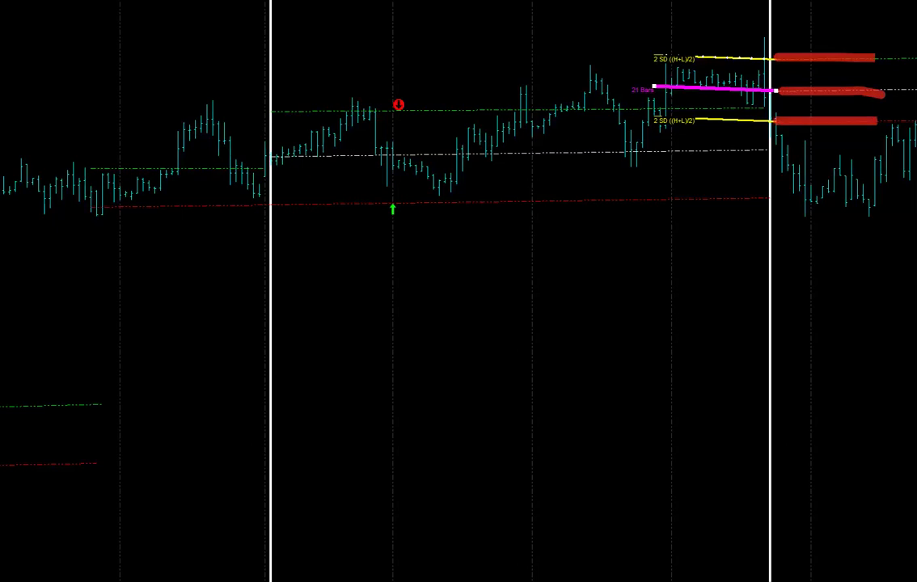
pyautogui.moveTo(642, 84); pyautogui.dragTo(768, 92)
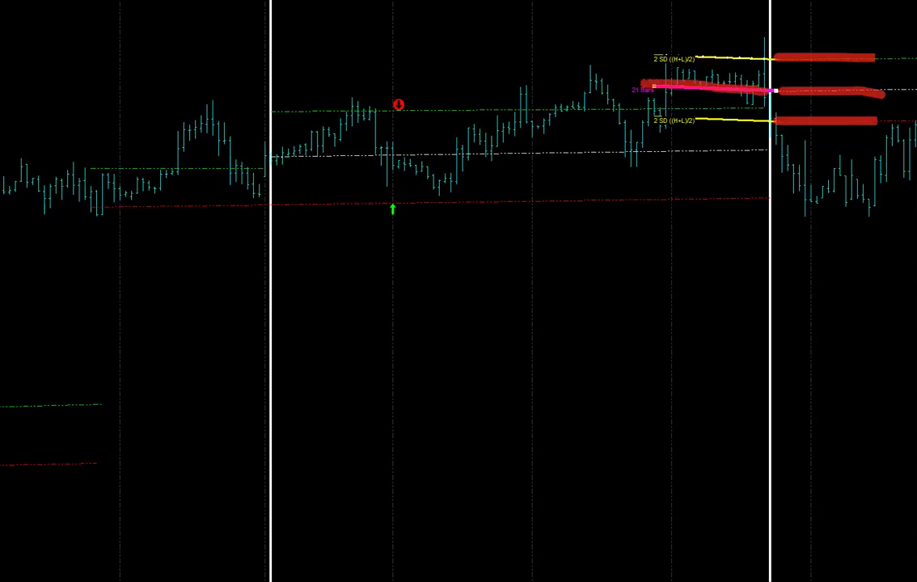
pyautogui.moveTo(621, 109); pyautogui.dragTo(766, 109)
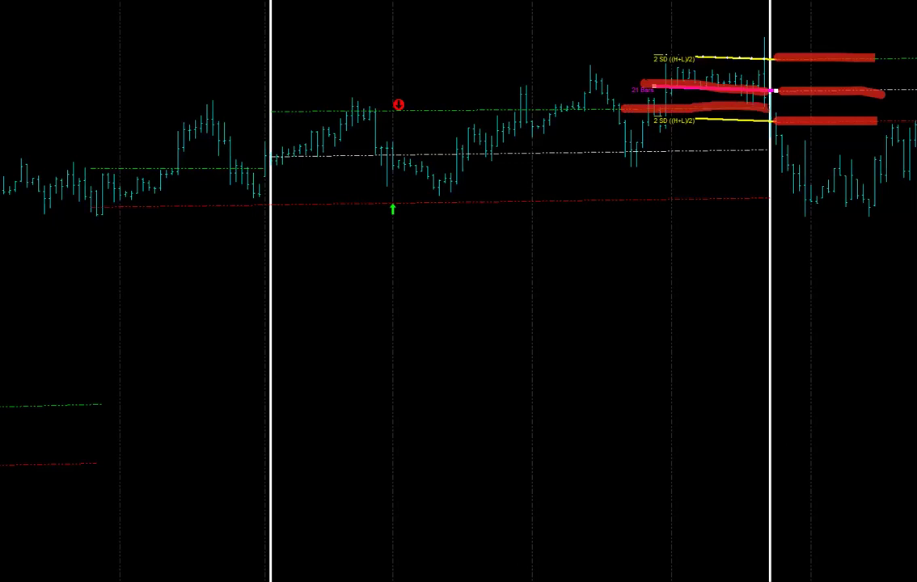
pyautogui.moveTo(327, 91)
pyautogui.mouseDown()
pyautogui.moveTo(248, 168)
pyautogui.moveTo(169, 71)
pyautogui.mouseUp()
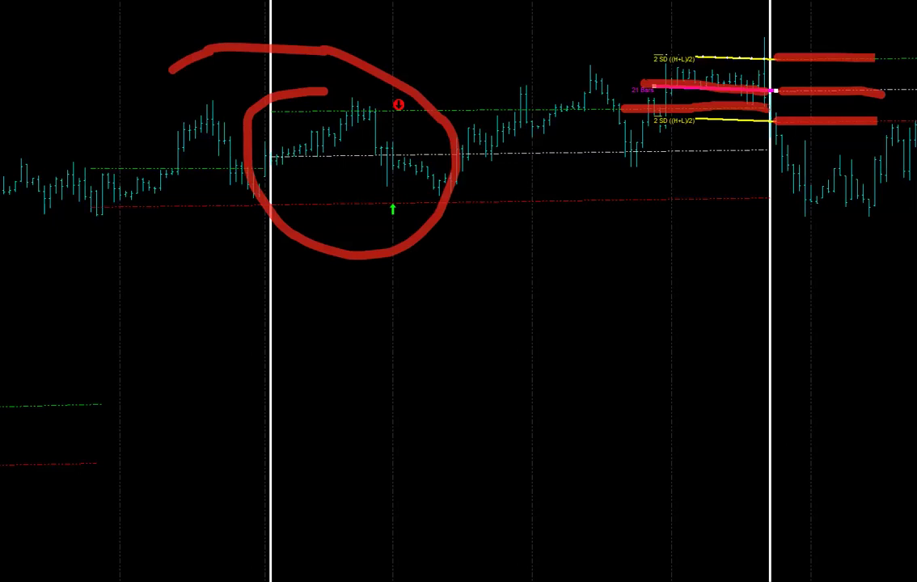
pyautogui.press('e')
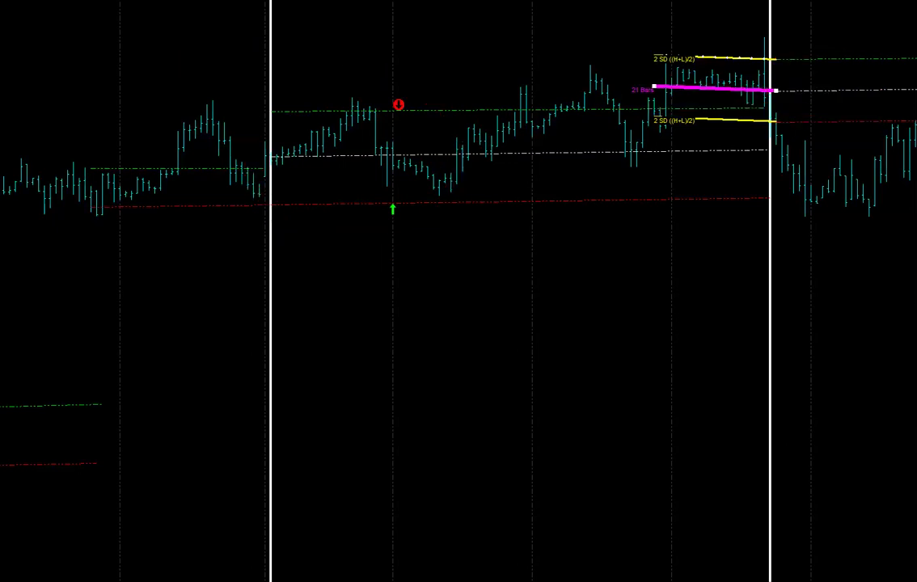
# Outline the range before the first vertical line in red with a price path entering it, and clear the markings
pyautogui.moveTo(2, 329)
pyautogui.mouseDown()
pyautogui.moveTo(163, 221)
pyautogui.moveTo(235, 188)
pyautogui.mouseUp()
pyautogui.moveTo(127, 172)
pyautogui.mouseDown()
pyautogui.moveTo(334, 171)
pyautogui.moveTo(133, 207)
pyautogui.moveTo(252, 179)
pyautogui.mouseUp()
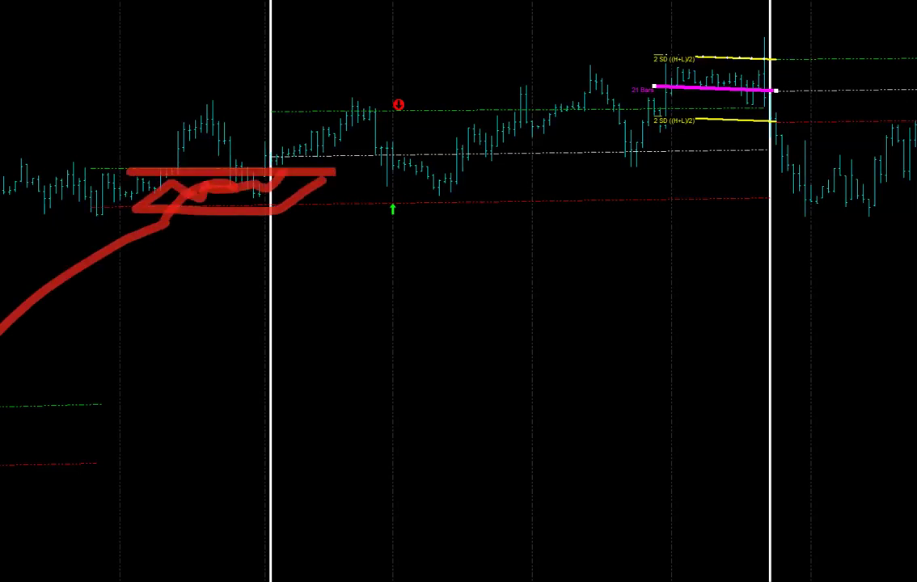
pyautogui.press('e')
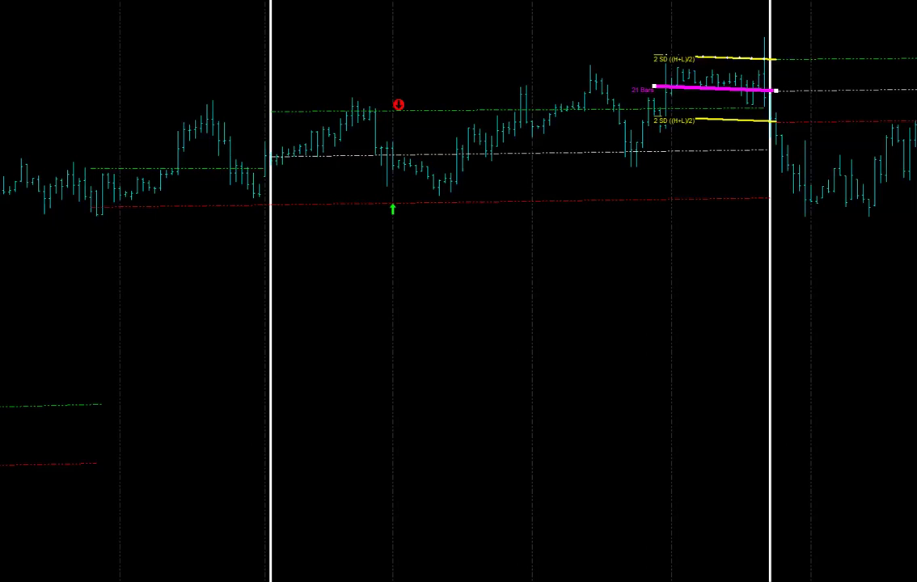
pyautogui.moveTo(117, 171); pyautogui.dragTo(299, 159)
pyautogui.moveTo(113, 203); pyautogui.dragTo(273, 203)
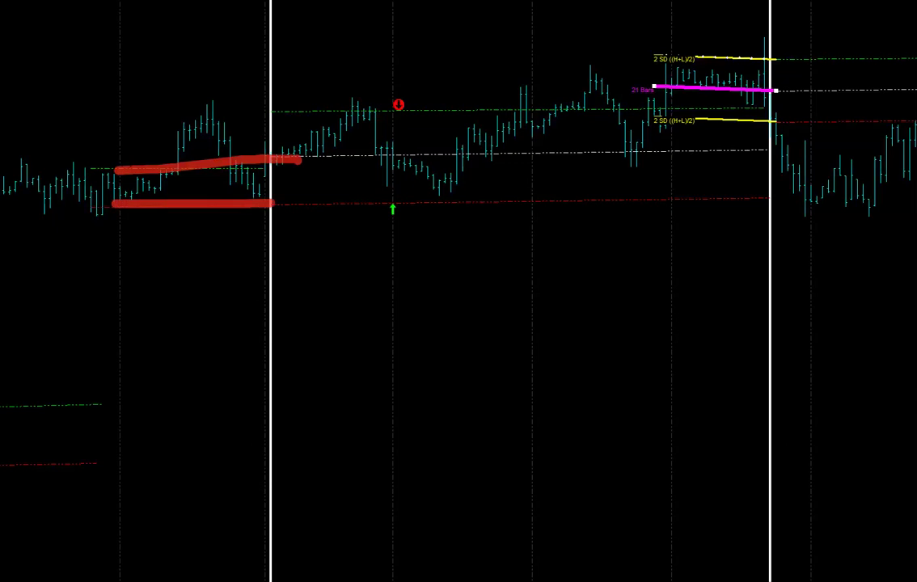
pyautogui.press('e')
# Sketch price swings and a rising trend within the range between the two vertical lines in red pen, and clear the markings
pyautogui.moveTo(268, 112); pyautogui.dragTo(348, 116)
pyautogui.moveTo(272, 202); pyautogui.dragTo(322, 202)
pyautogui.moveTo(279, 131)
pyautogui.mouseDown()
pyautogui.moveTo(334, 124)
pyautogui.moveTo(487, 154)
pyautogui.moveTo(597, 122)
pyautogui.moveTo(744, 128)
pyautogui.mouseUp()
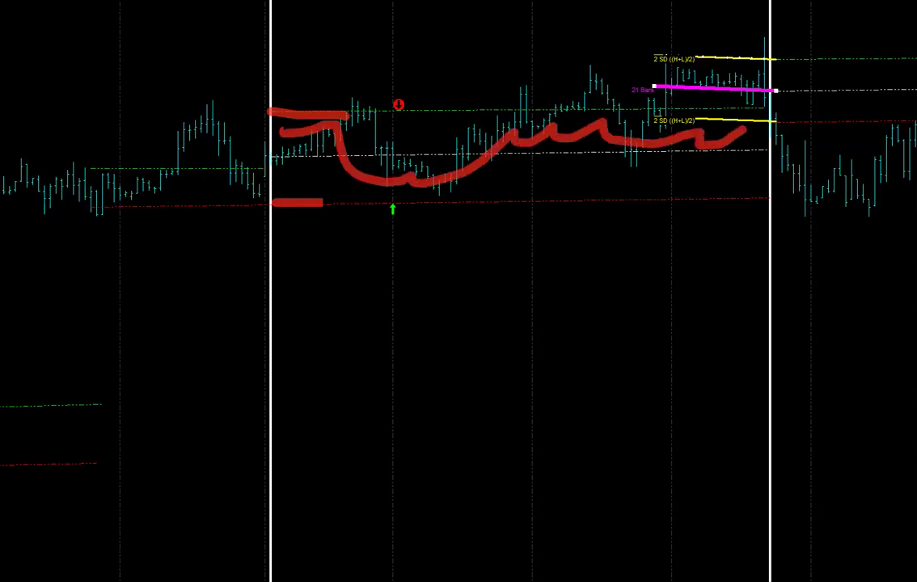
pyautogui.press('e')
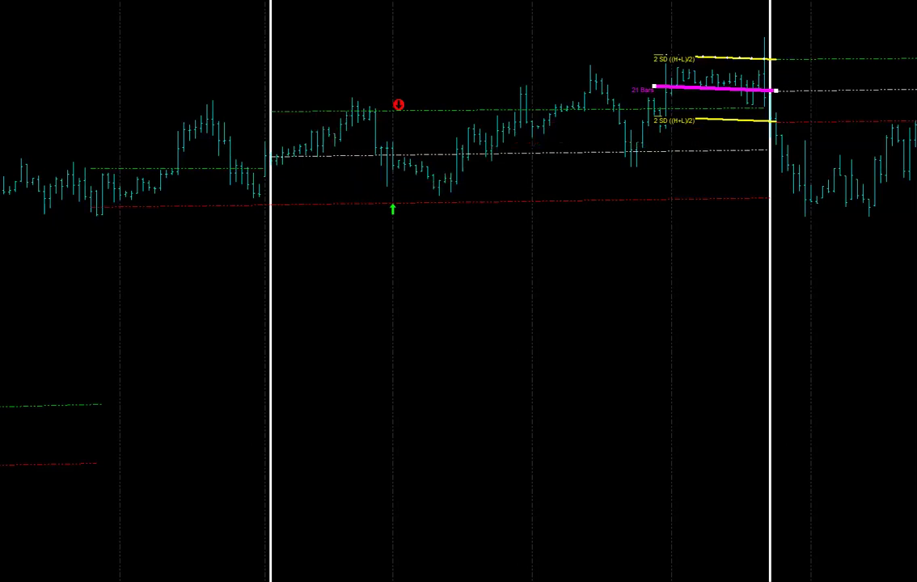
pyautogui.moveTo(317, 166); pyautogui.dragTo(760, 58)
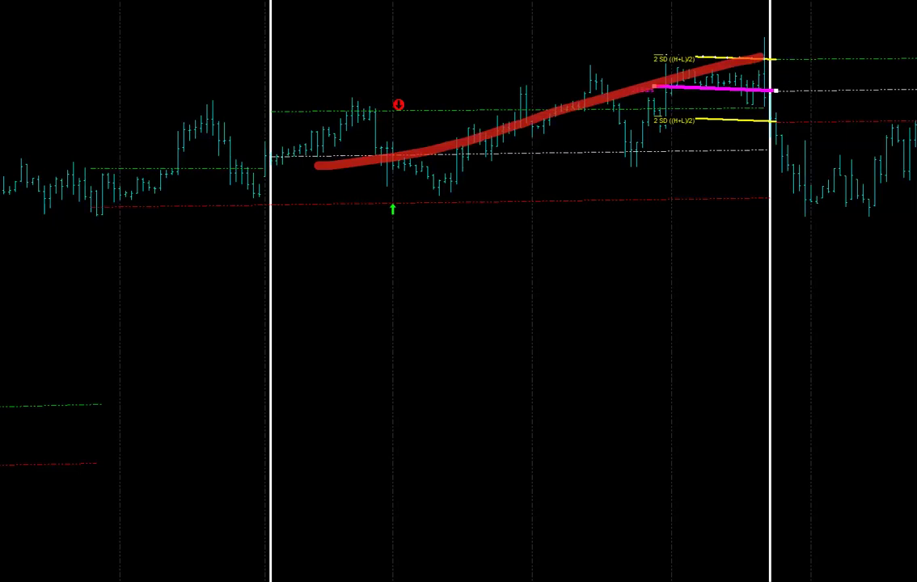
pyautogui.press('e')
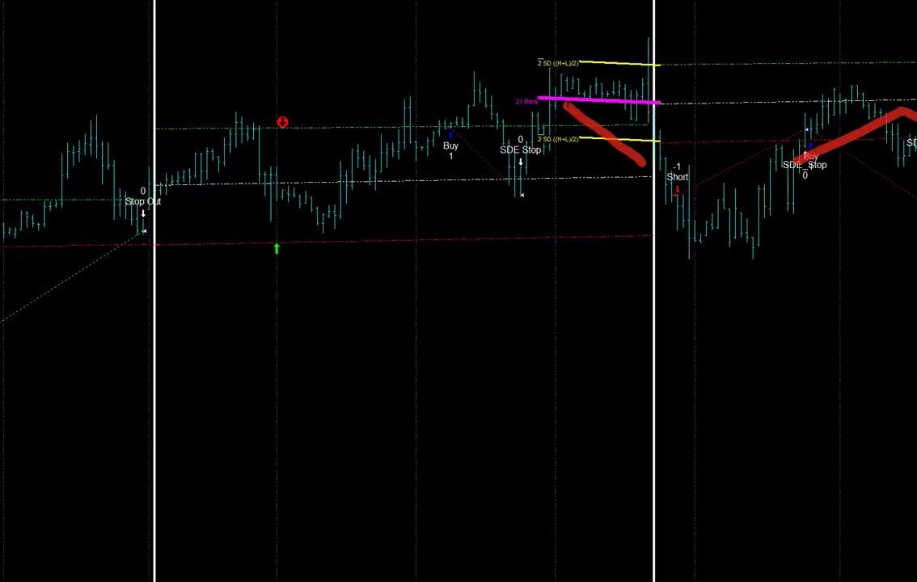
# Clear the existing pen marks and sketch a red path rising from the Short entry to the Buy reversal and falling again
pyautogui.press('super+Tab')
pyautogui.press('Escape')
pyautogui.moveTo(689, 185)
pyautogui.mouseDown()
pyautogui.moveTo(803, 138)
pyautogui.moveTo(916, 207)
pyautogui.mouseUp()
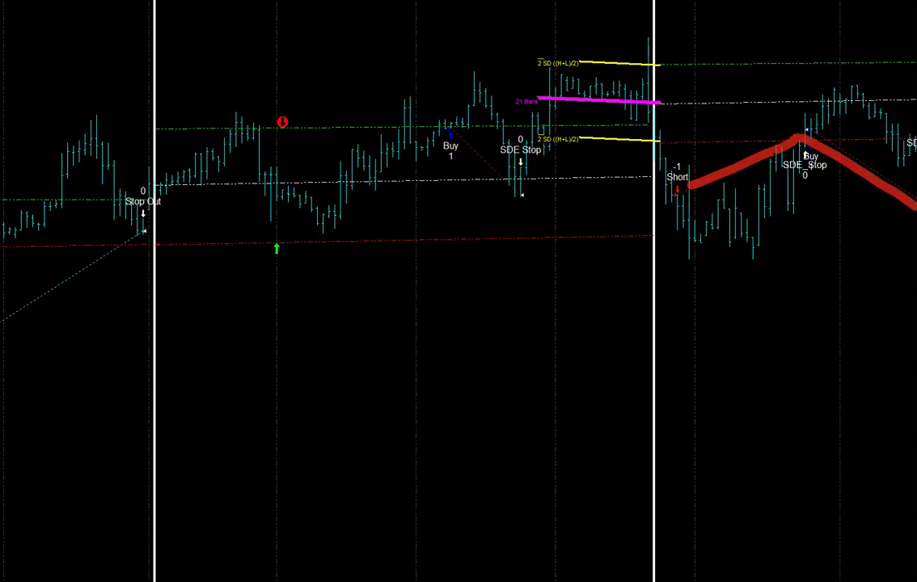
# Sketch a red path falling from the Buy entry past the SDE Stop, clear it, sketch a long curve rising to the second vertical line, and clear it
pyautogui.moveTo(451, 129); pyautogui.dragTo(549, 190)
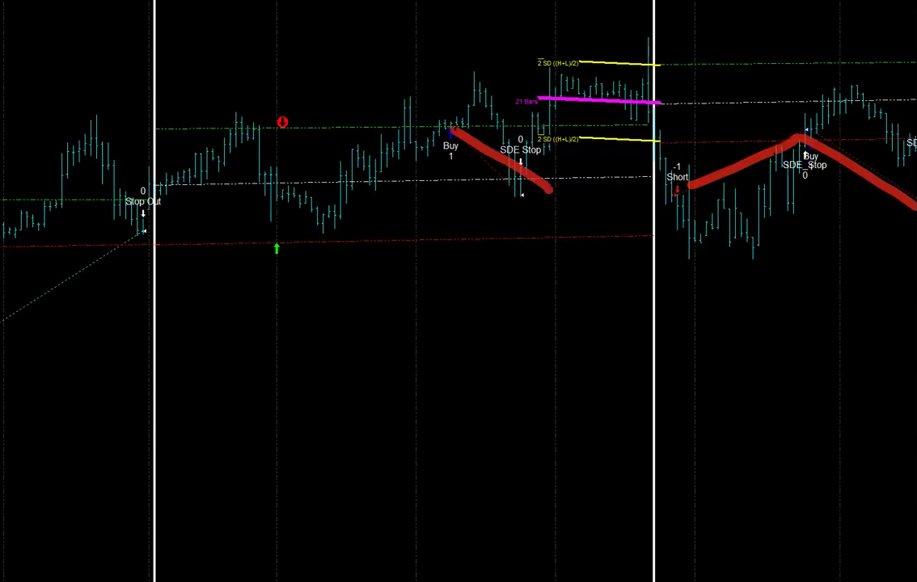
pyautogui.press('Escape')
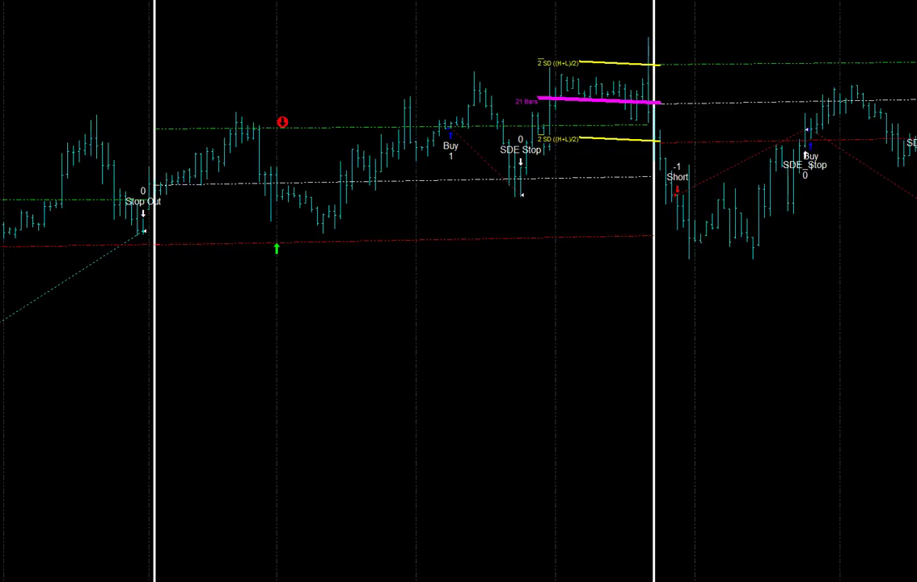
pyautogui.moveTo(1, 322)
pyautogui.mouseDown()
pyautogui.moveTo(321, 206)
pyautogui.moveTo(660, 144)
pyautogui.mouseUp()
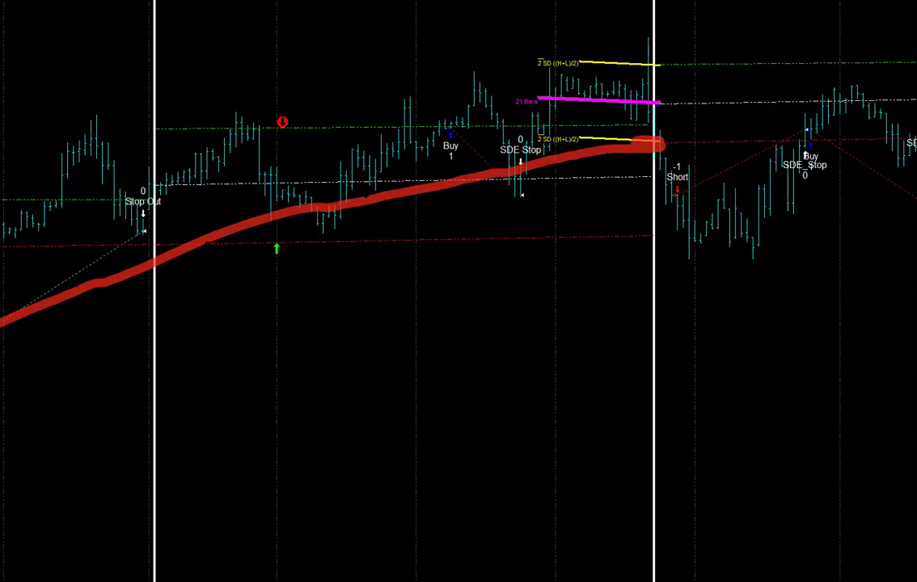
pyautogui.press('Escape')
# Highlight the green, white and red dashed levels in red pen, both between the vertical lines and after the second one, and clear the markings
pyautogui.moveTo(204, 126); pyautogui.dragTo(546, 134)
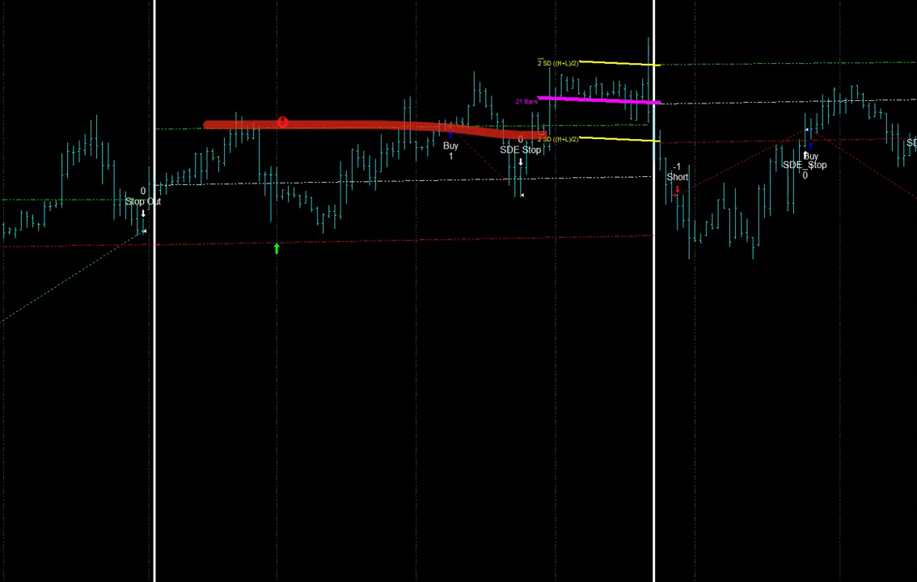
pyautogui.moveTo(232, 179); pyautogui.dragTo(554, 181)
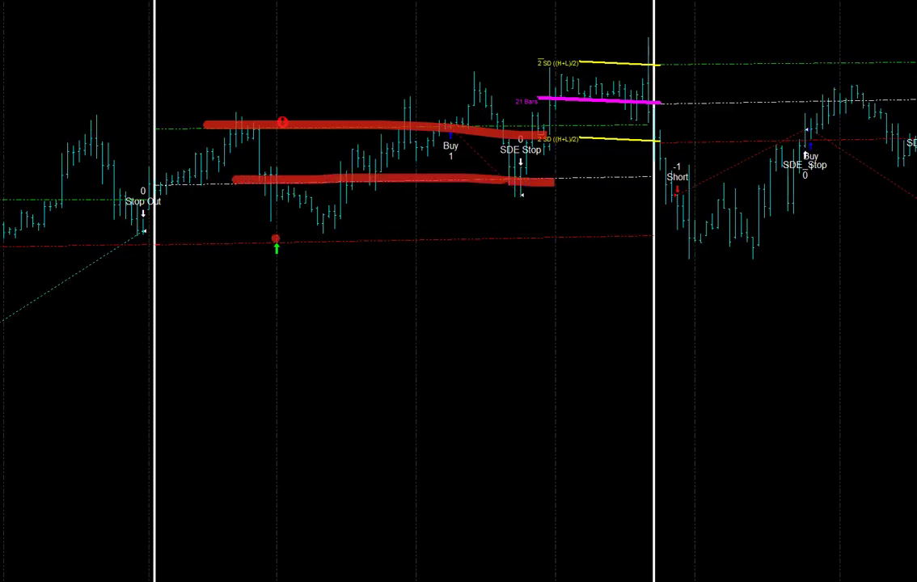
pyautogui.moveTo(273, 240); pyautogui.dragTo(540, 241)
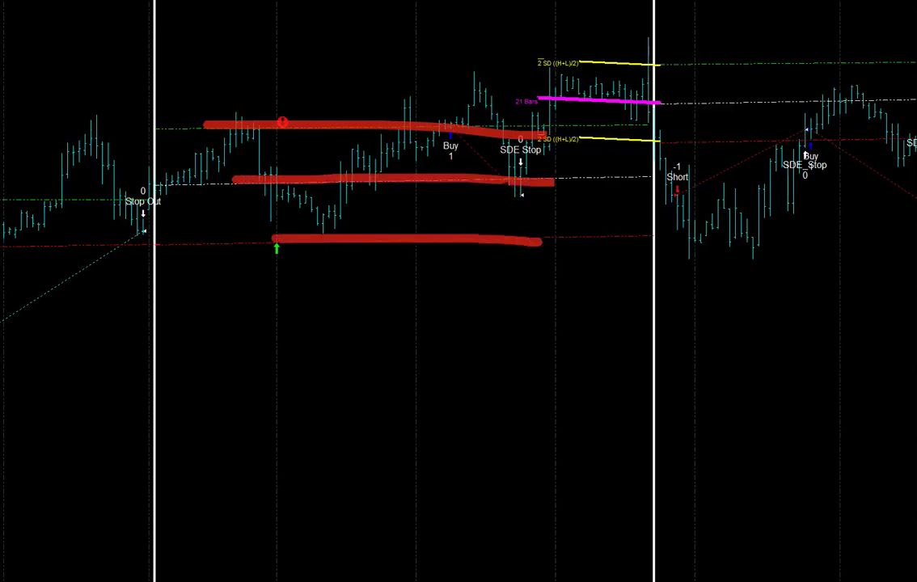
pyautogui.moveTo(640, 62); pyautogui.dragTo(873, 64)
pyautogui.moveTo(657, 103); pyautogui.dragTo(881, 108)
pyautogui.moveTo(653, 142); pyautogui.dragTo(895, 143)
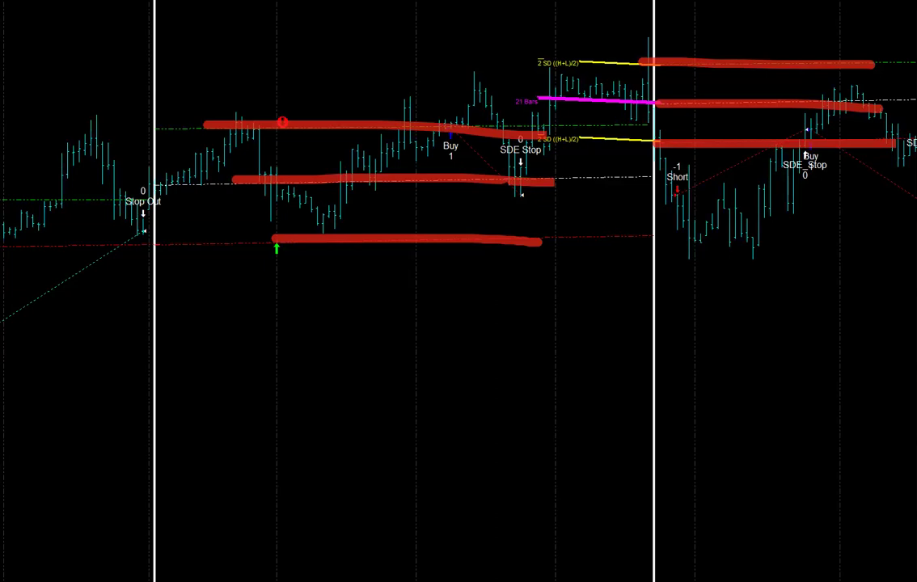
pyautogui.press('e')
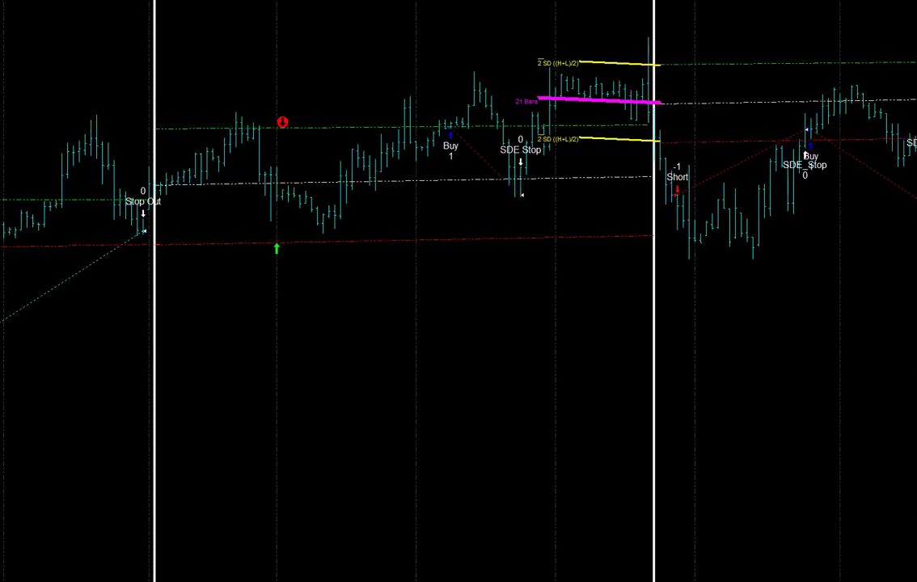
# Circle the SDE Stop exit at the white dashed level, clear it, handwrite "1 close" in red in the empty area below the bars, and clear the writing
pyautogui.moveTo(527, 179)
pyautogui.mouseDown()
pyautogui.moveTo(490, 194)
pyautogui.moveTo(535, 183)
pyautogui.mouseUp()
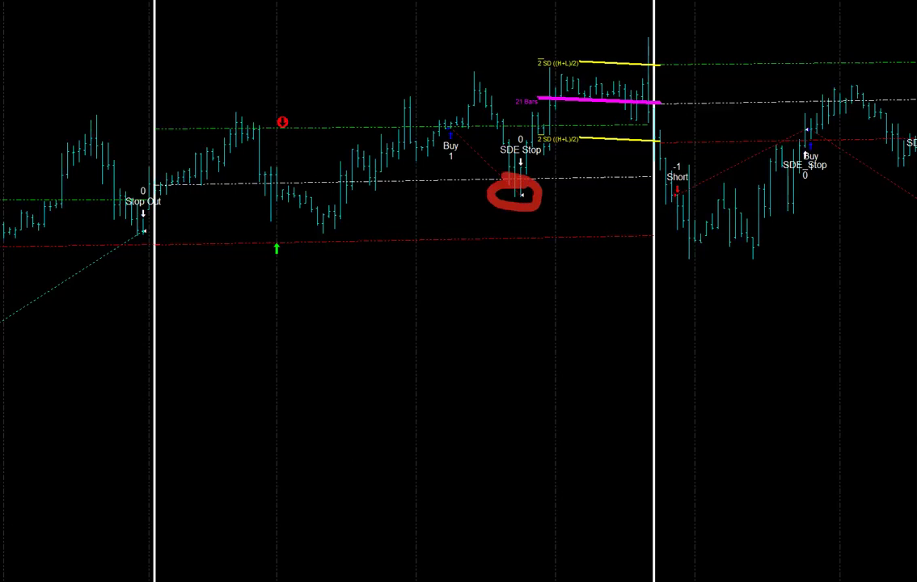
pyautogui.press('e')
pyautogui.moveTo(292, 307); pyautogui.dragTo(293, 379)
pyautogui.moveTo(391, 320)
pyautogui.mouseDown()
pyautogui.moveTo(416, 368)
pyautogui.moveTo(349, 377)
pyautogui.mouseUp()
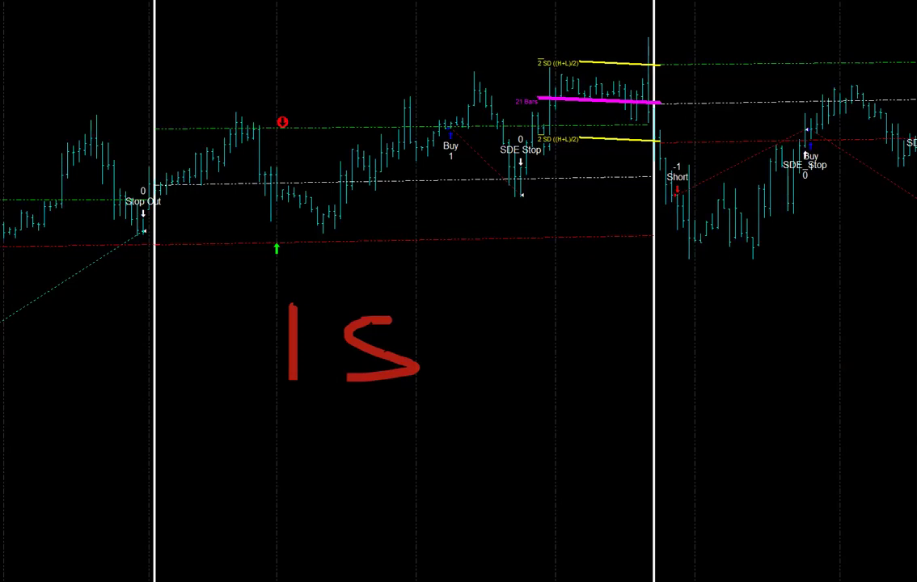
pyautogui.moveTo(426, 281)
pyautogui.mouseDown()
pyautogui.moveTo(431, 356)
pyautogui.moveTo(466, 319)
pyautogui.moveTo(438, 355)
pyautogui.mouseUp()
pyautogui.moveTo(462, 320)
pyautogui.mouseDown()
pyautogui.moveTo(553, 319)
pyautogui.moveTo(525, 340)
pyautogui.mouseUp()
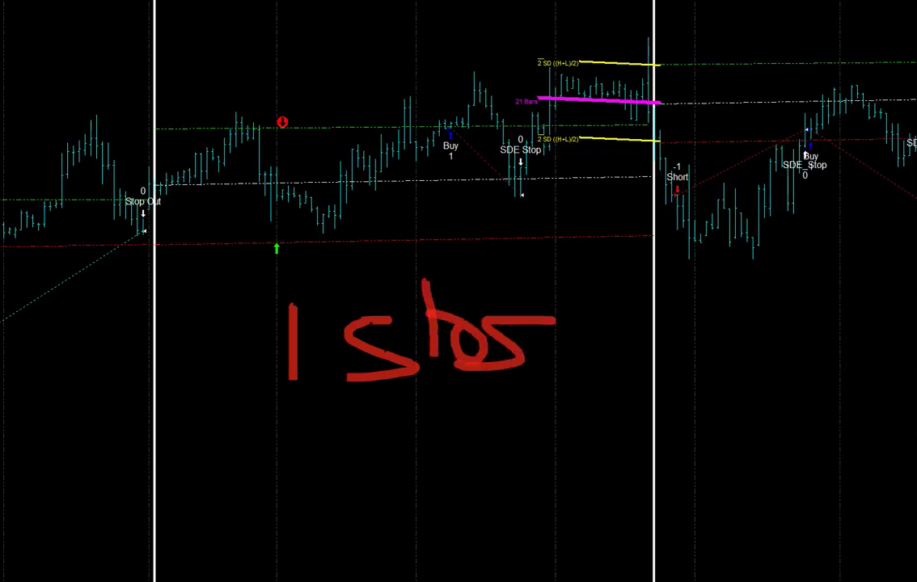
pyautogui.moveTo(571, 370); pyautogui.dragTo(622, 393)
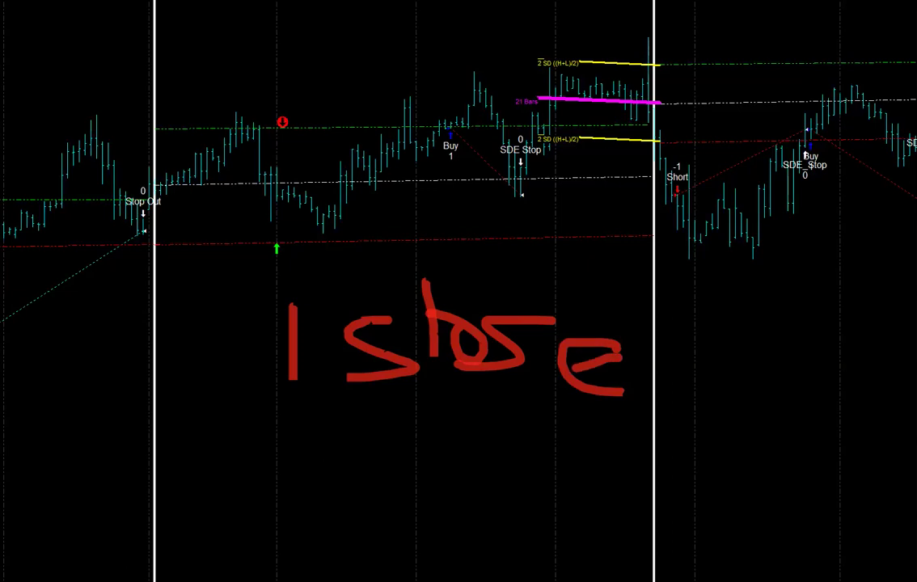
pyautogui.moveTo(392, 321); pyautogui.dragTo(356, 360)
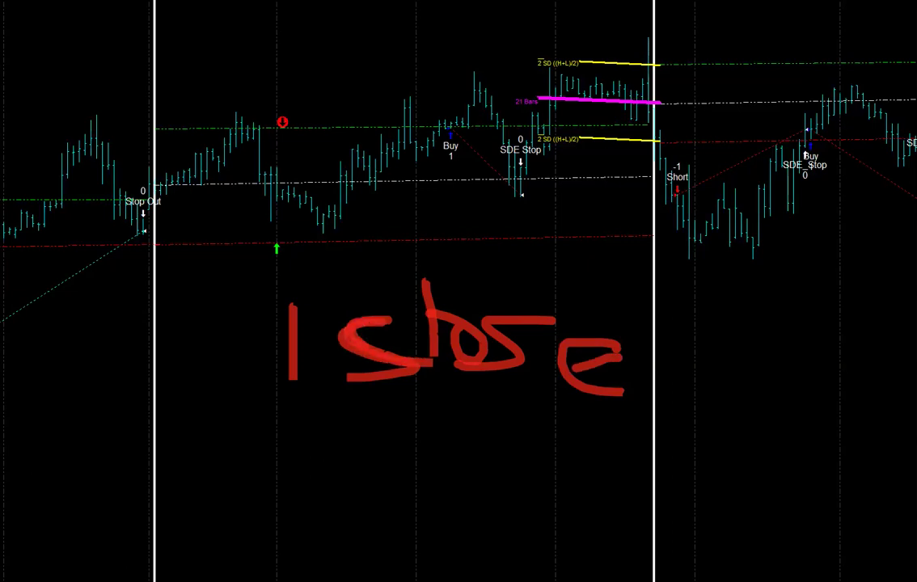
pyautogui.moveTo(388, 323)
pyautogui.mouseDown()
pyautogui.moveTo(356, 368)
pyautogui.moveTo(328, 340)
pyautogui.mouseUp()
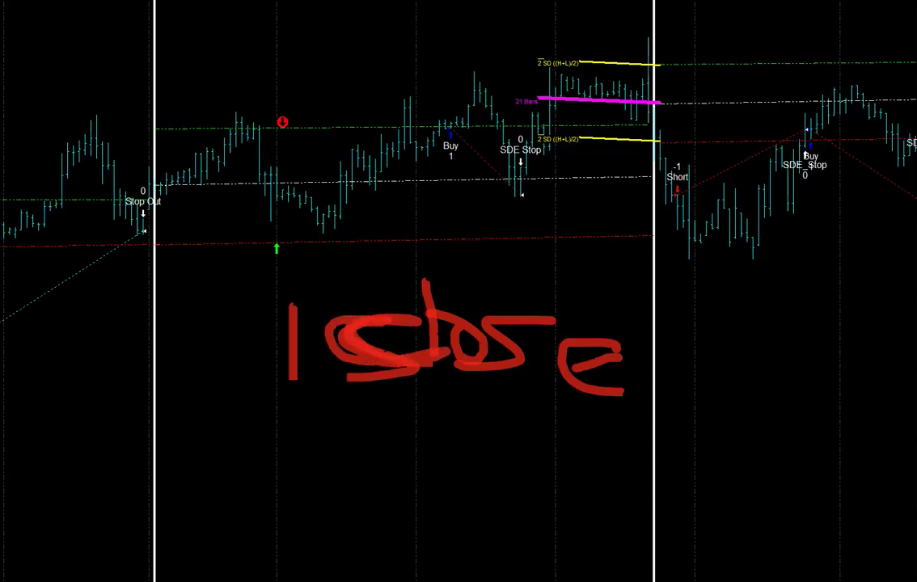
pyautogui.press('e')
# Handwrite a large red "2" below the bars, strike a diagonal line through it, and clear the markings
pyautogui.moveTo(219, 373)
pyautogui.mouseDown()
pyautogui.moveTo(283, 332)
pyautogui.moveTo(418, 428)
pyautogui.mouseUp()
pyautogui.moveTo(212, 236); pyautogui.dragTo(476, 574)
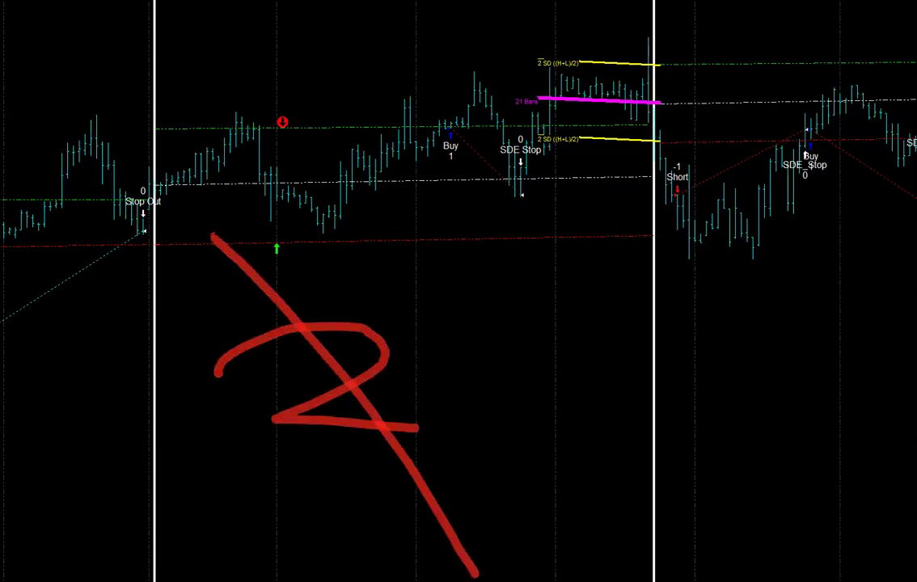
pyautogui.press('e')
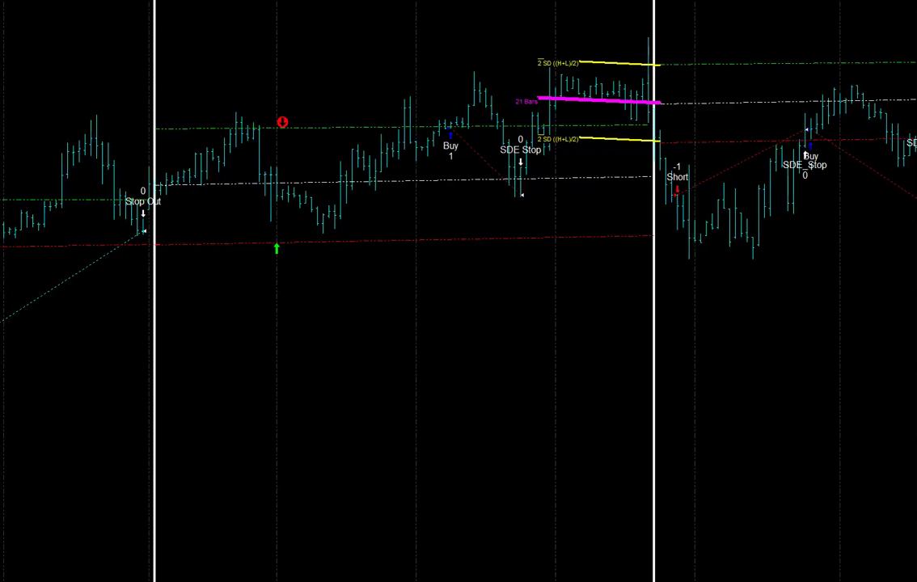